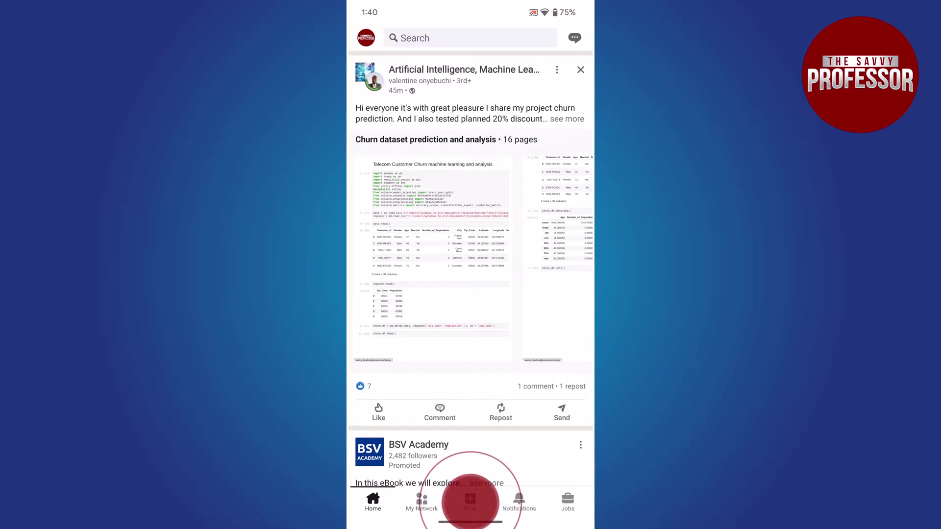
Start a new LinkedIn post and choose Document from the expanded attachment options.
click(470, 502)
click(538, 468)
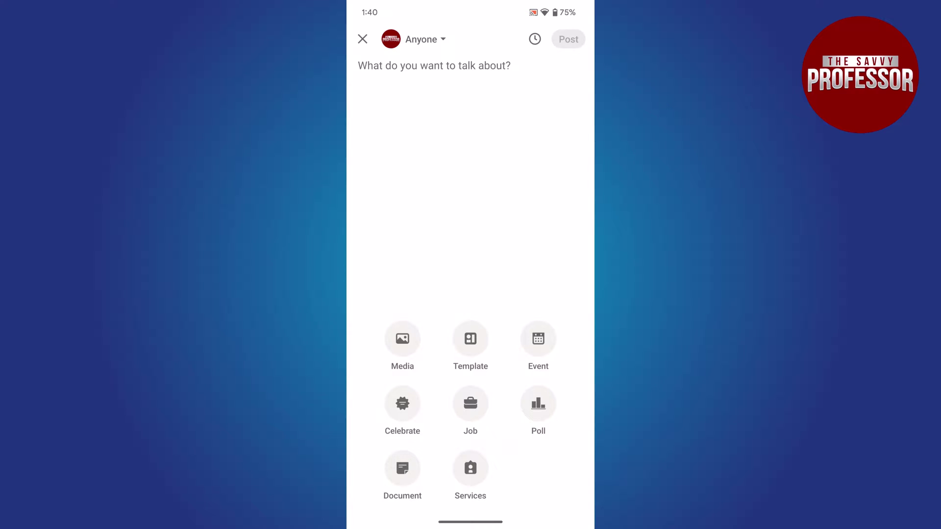
click(402, 469)
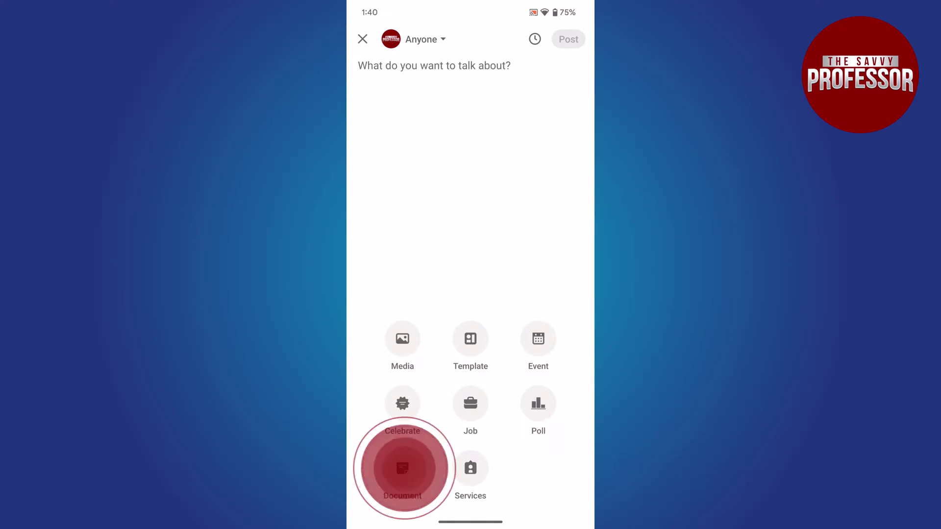
Attach My Resume.pdf from Files with the title 'My Documents'.
click(399, 197)
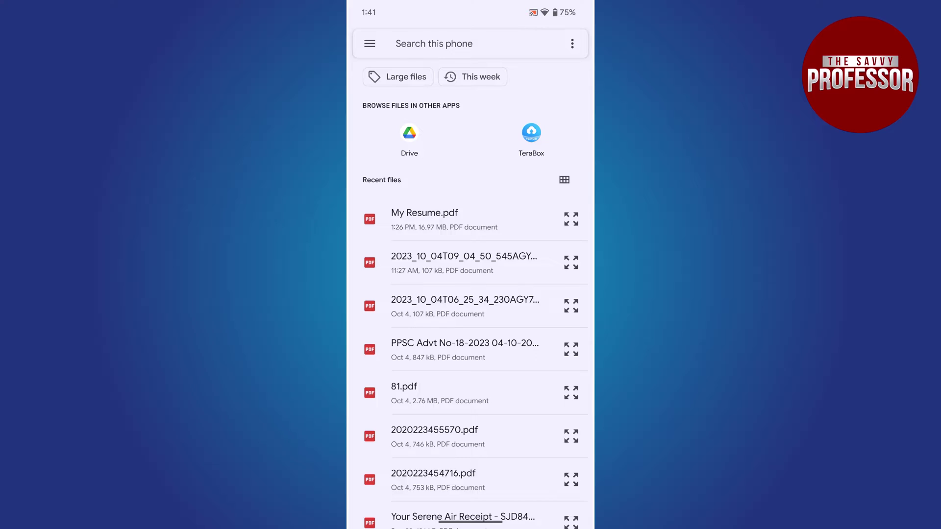
click(424, 220)
click(470, 100)
text(My Documents)
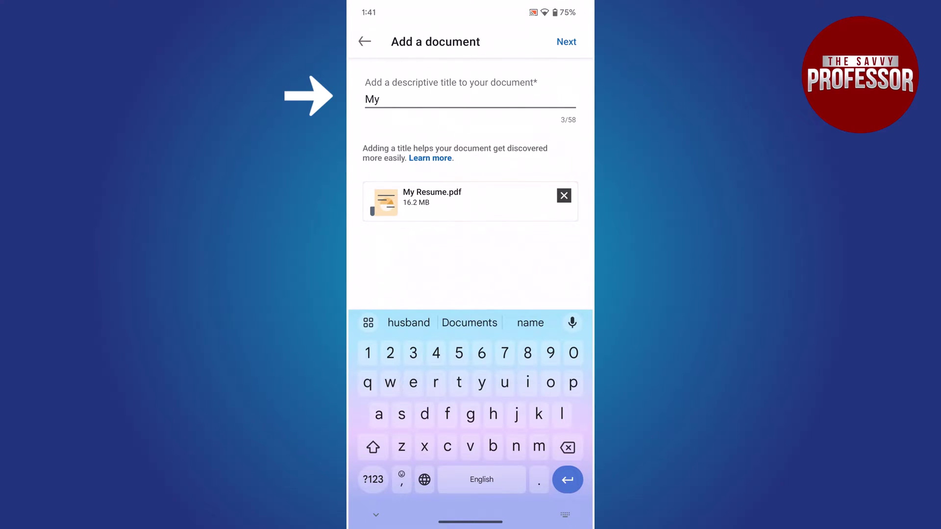
click(468, 323)
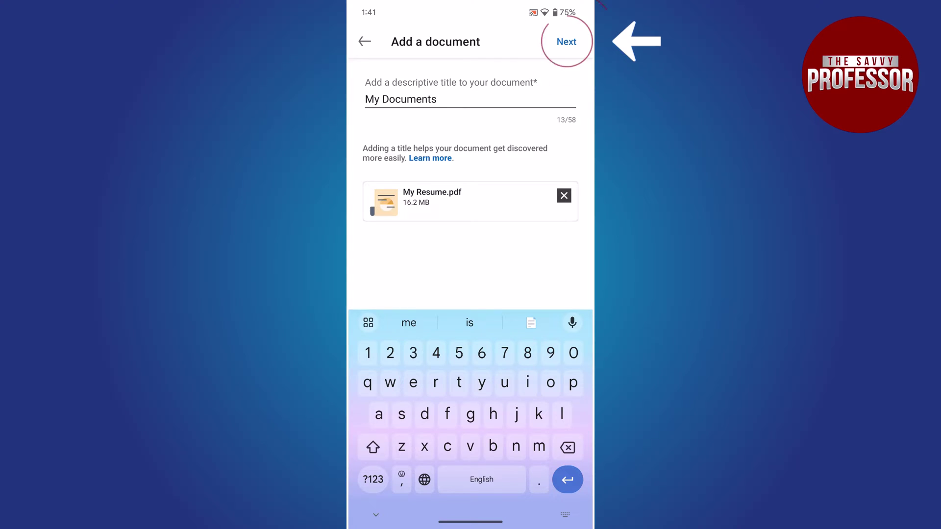
click(566, 41)
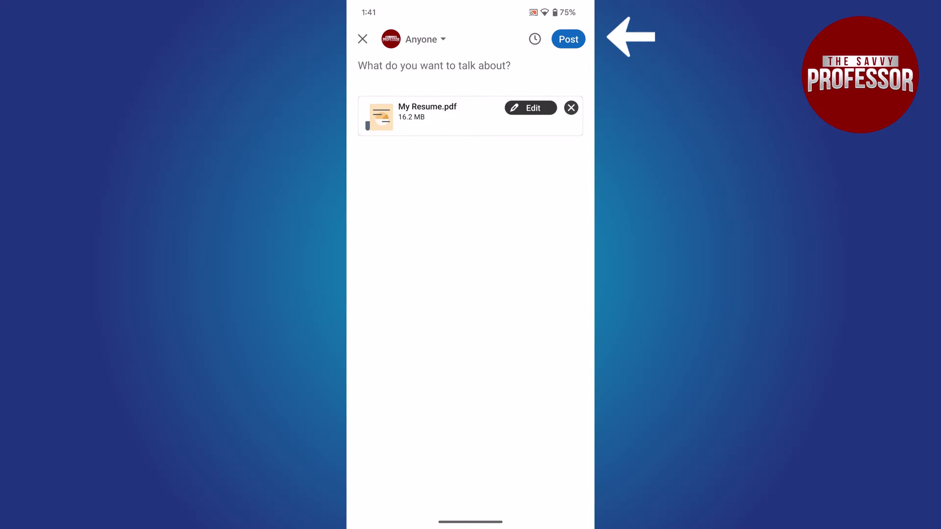
Publish the post with the attached 'My Documents' PDF.
click(568, 39)
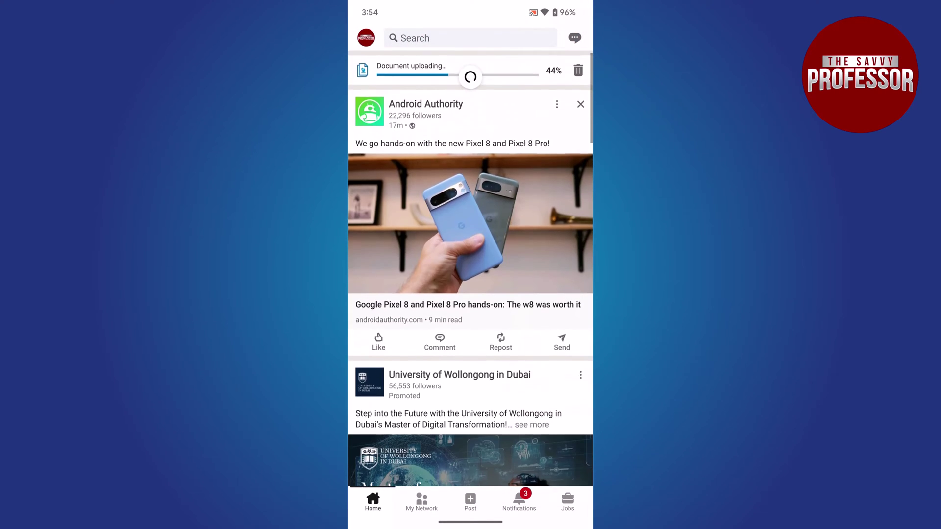